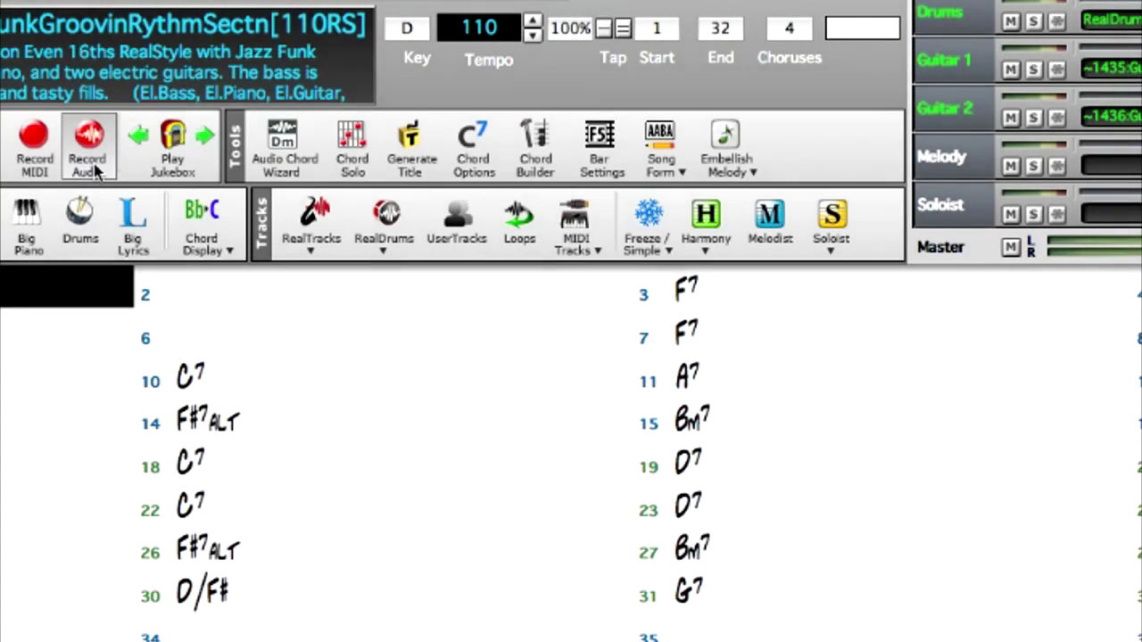
Step: Open the Record Audio dialog from the Transport toolbar
click(97, 170)
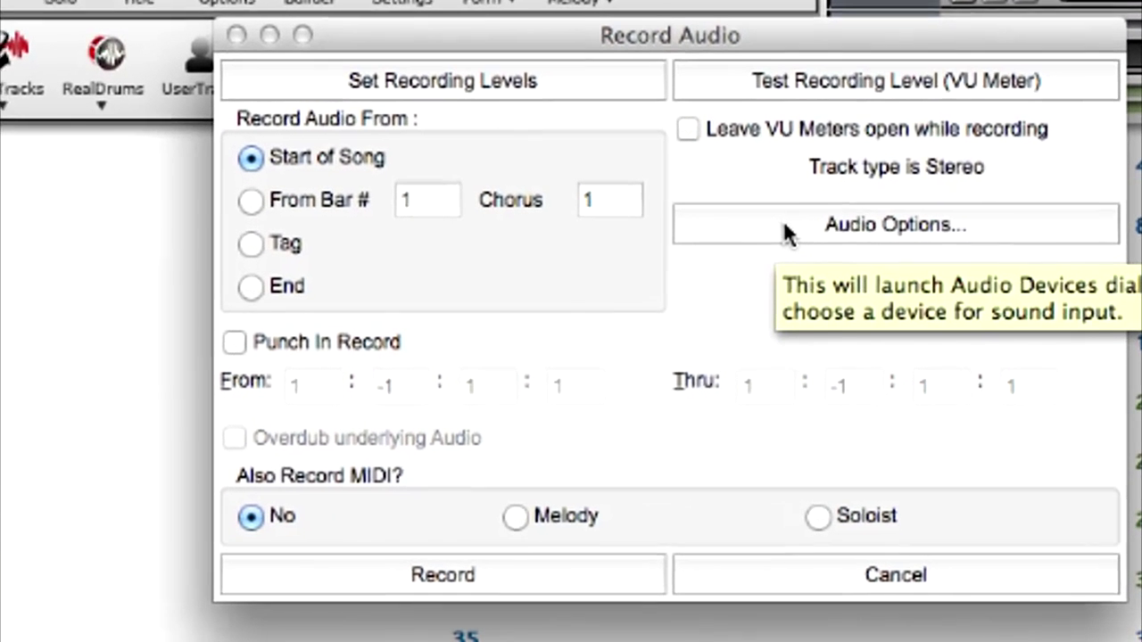
click(781, 230)
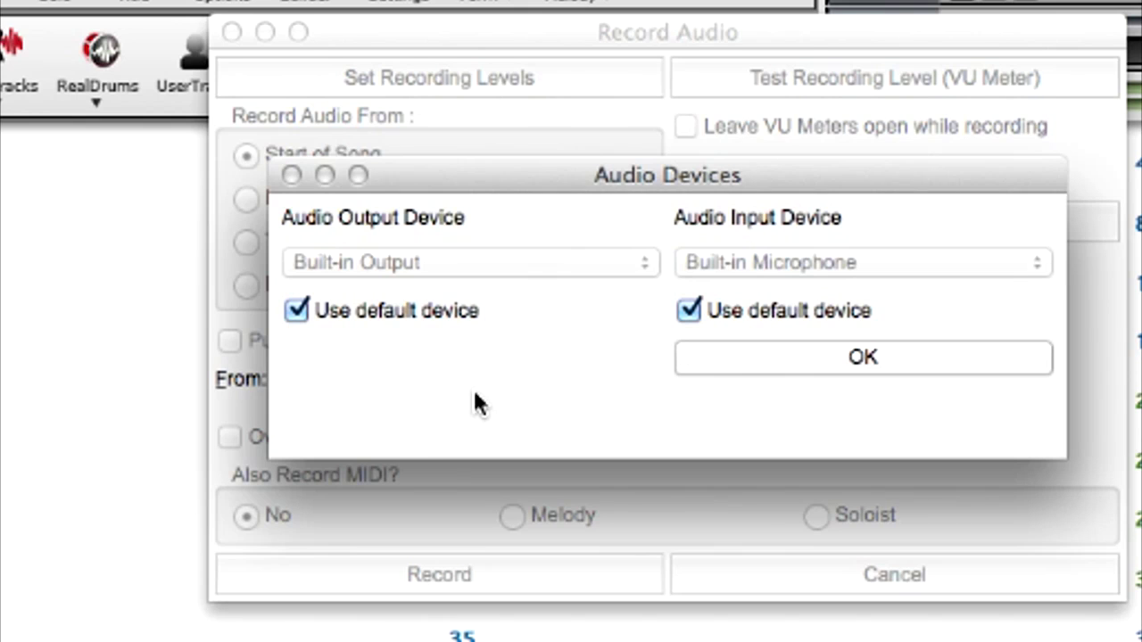
click(719, 369)
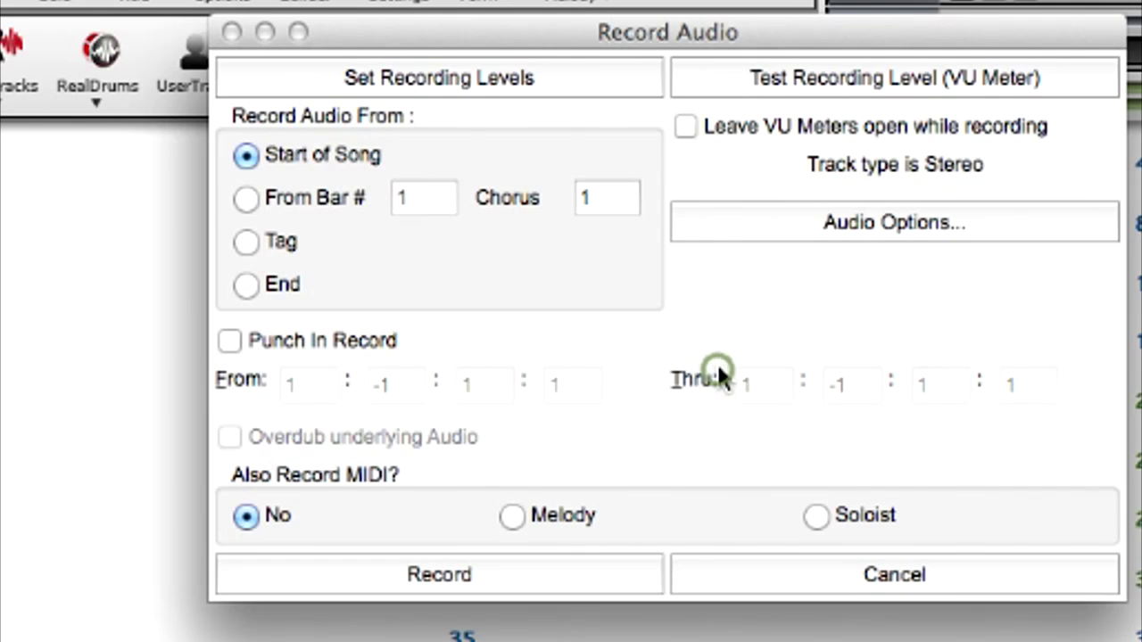
click(389, 71)
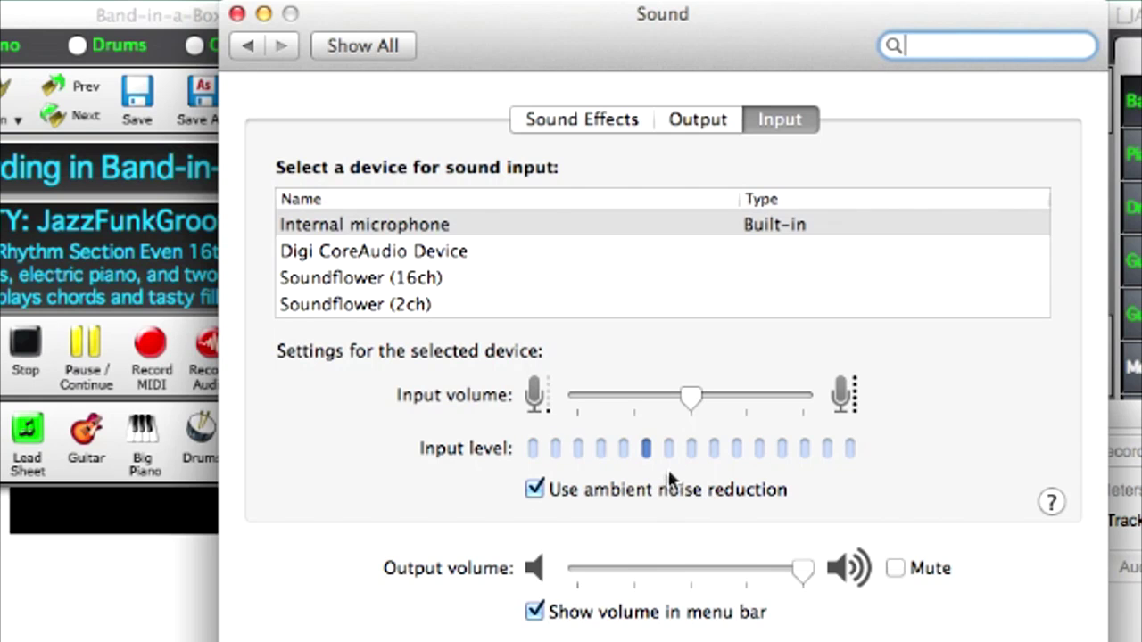
click(237, 13)
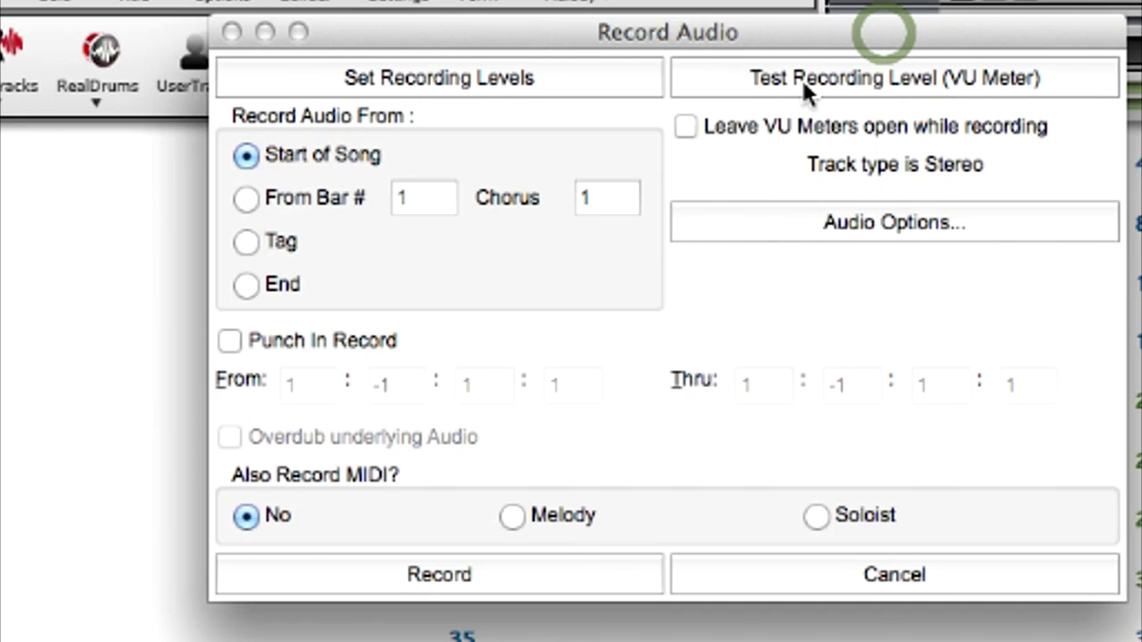
click(813, 80)
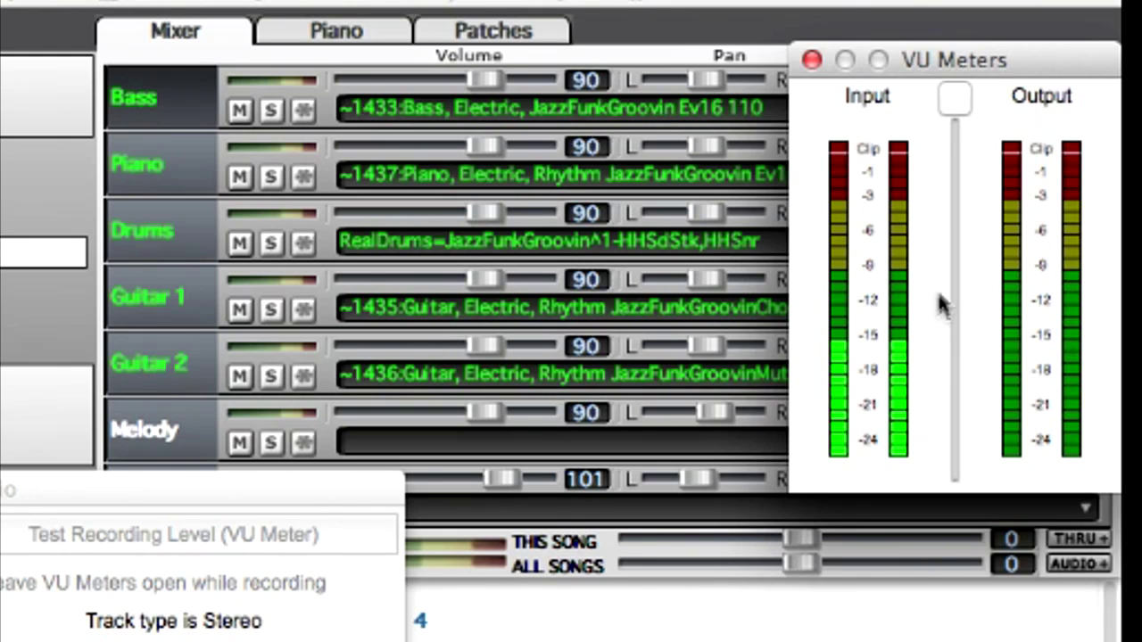
click(811, 59)
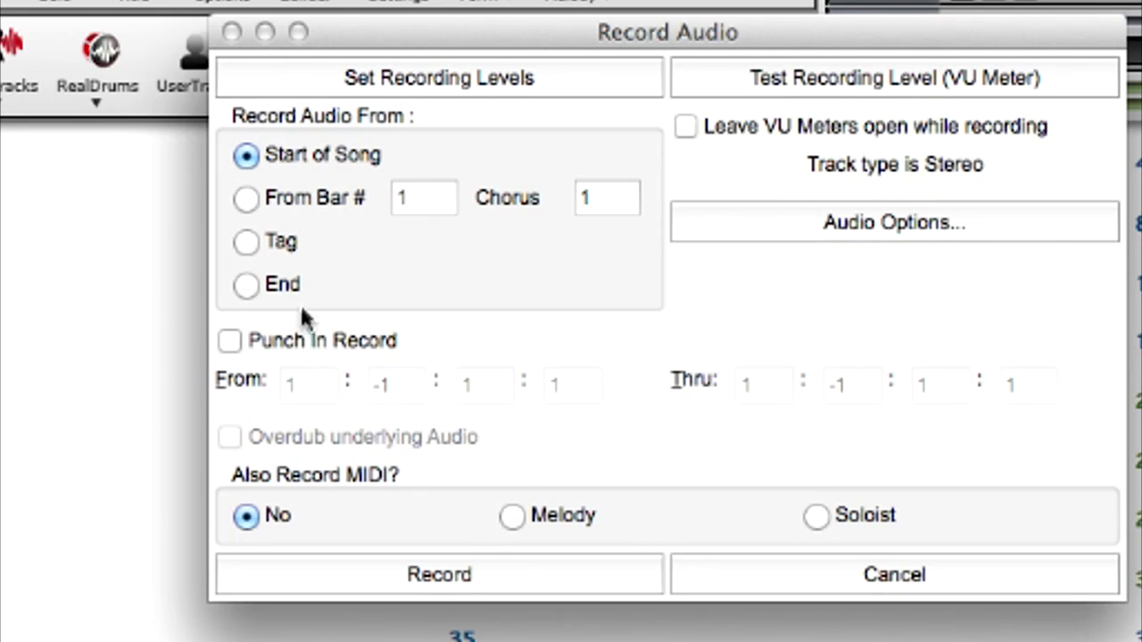
mouse_move(295, 342)
mouse_move(350, 443)
click(419, 577)
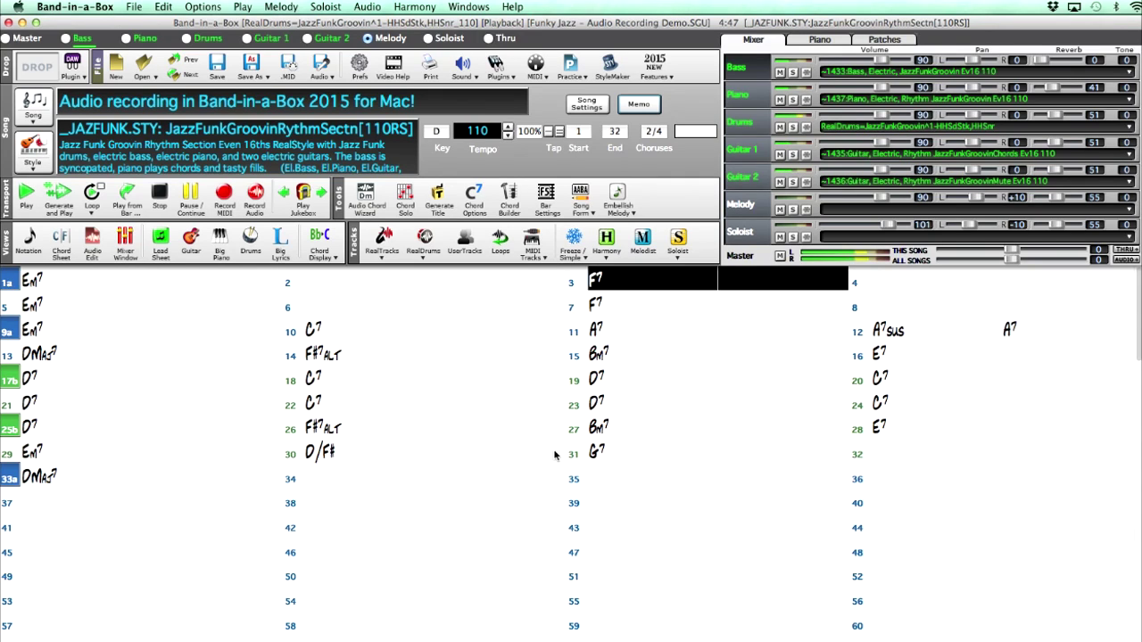
Step: Stop the live audio recording once the part has been played
click(162, 203)
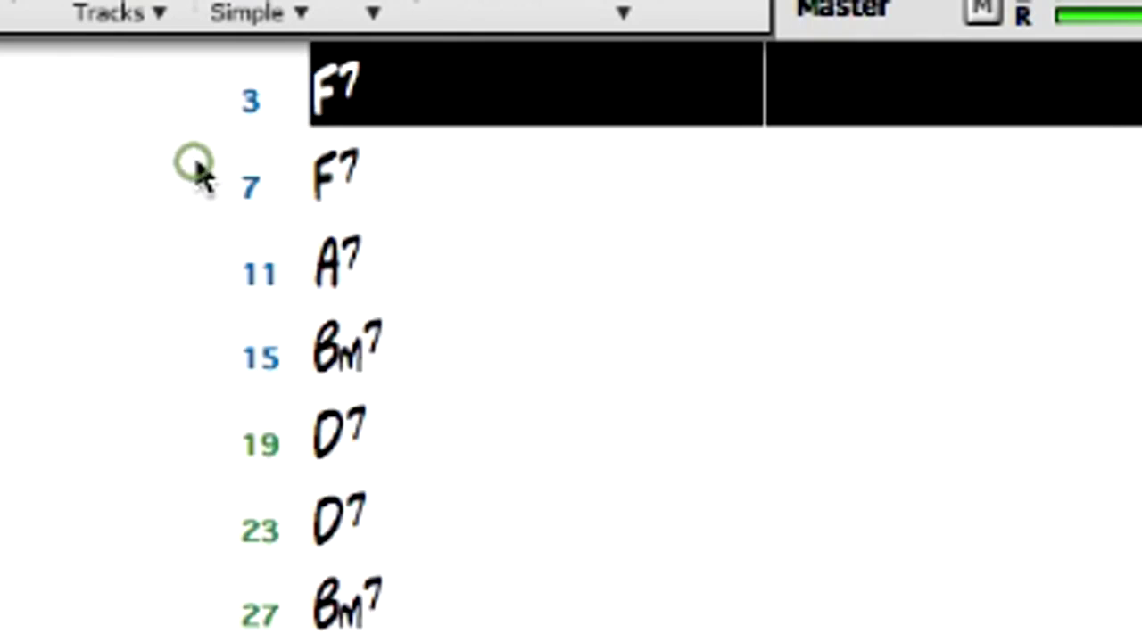
Step: Keep the recorded take and toggle the Mixer's Audio row off and back on
click(196, 170)
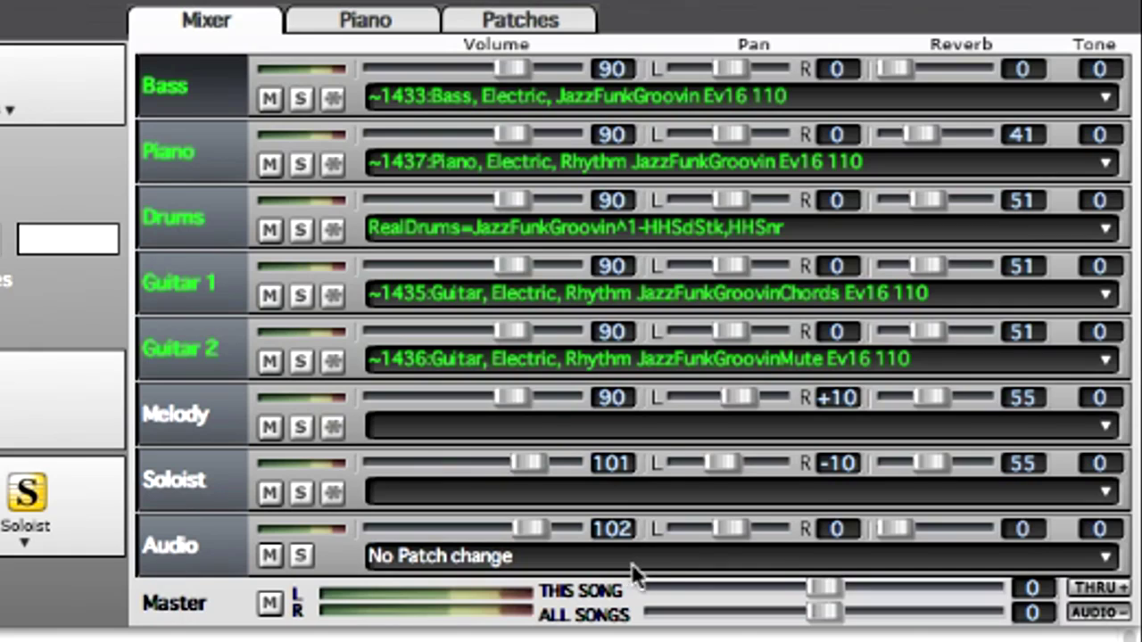
click(1098, 614)
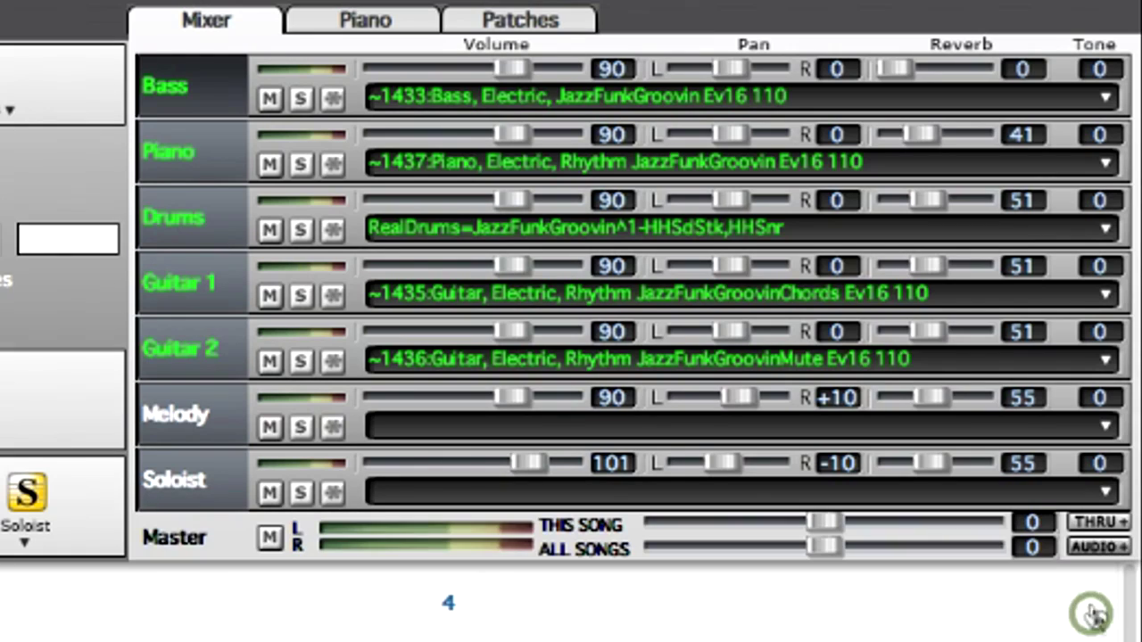
click(1099, 548)
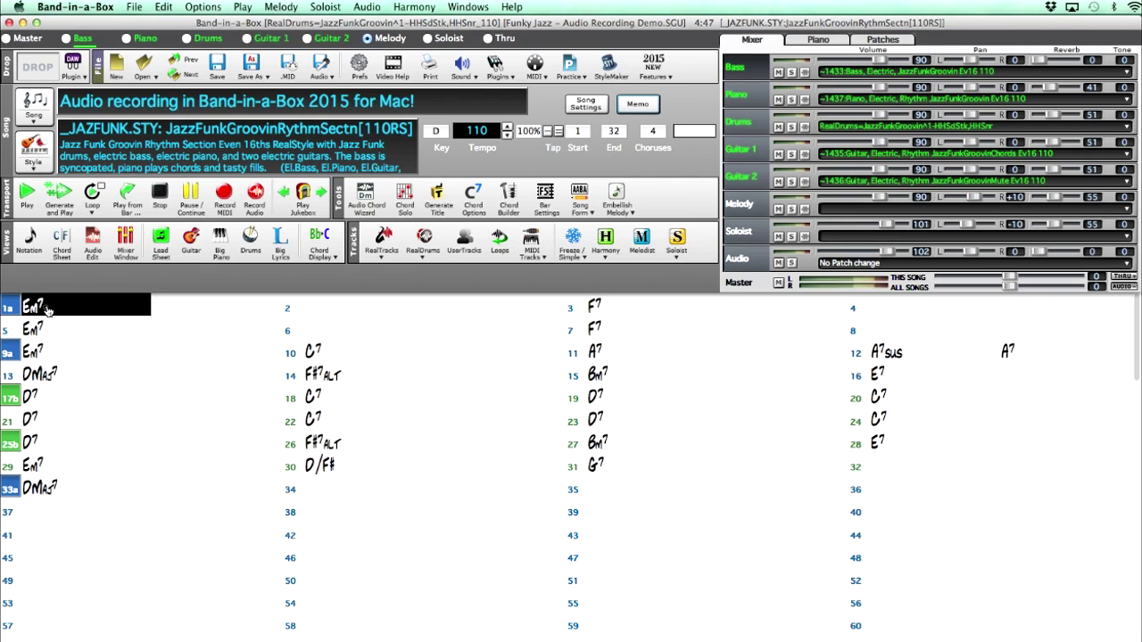
Step: Play the song while setting the Audio track's reverb to 70 and volume to 93
key(F4)
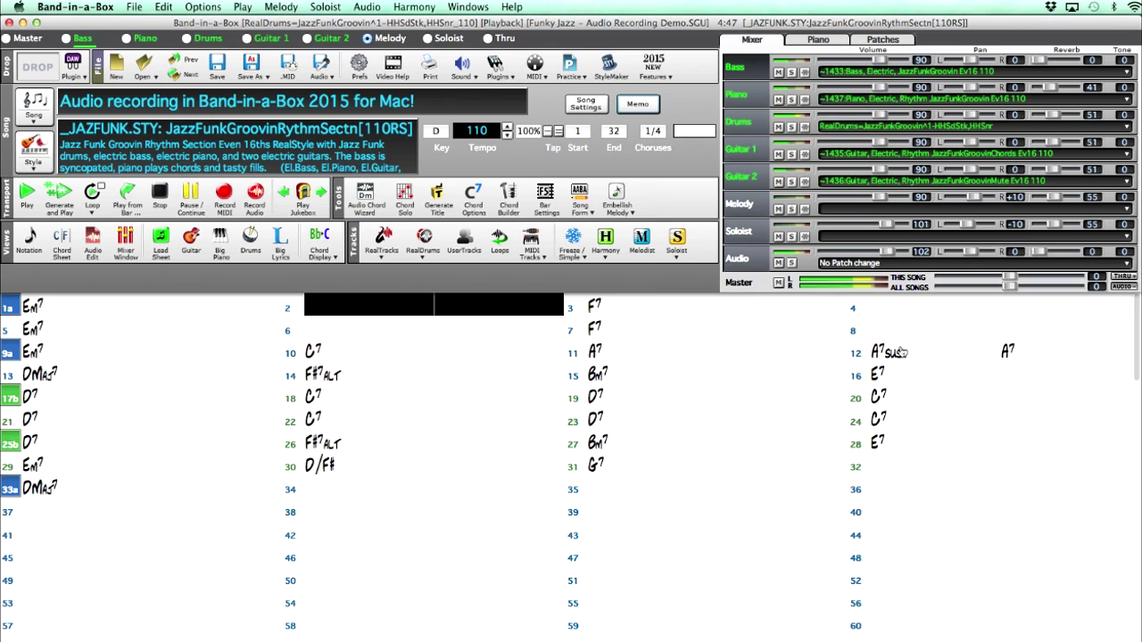
drag(1042, 251, 1057, 256)
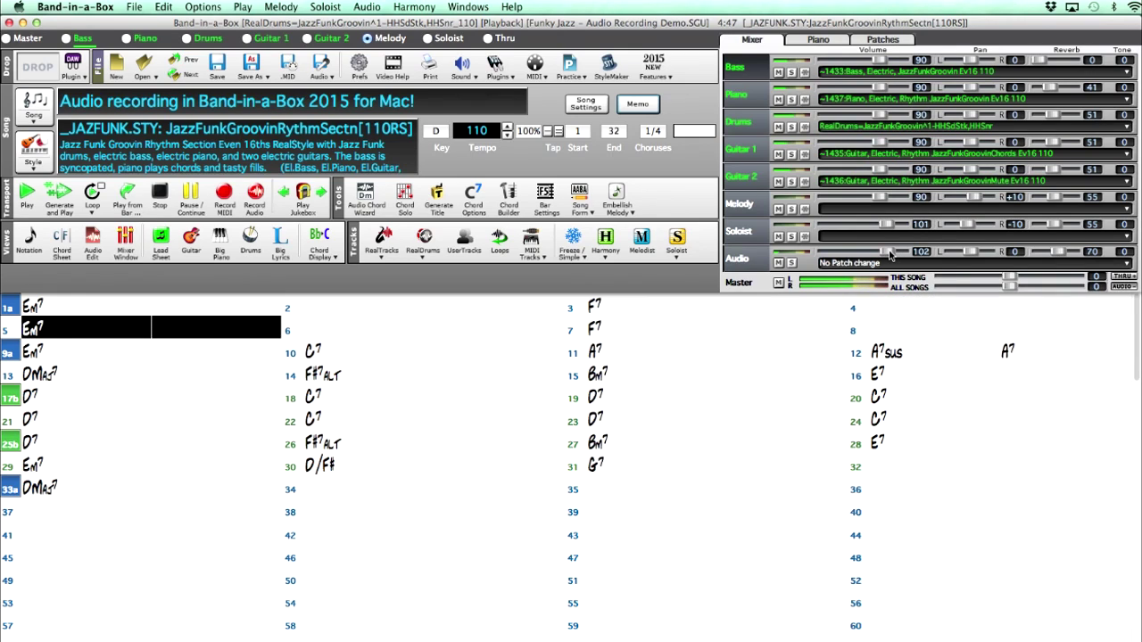
drag(890, 256, 884, 256)
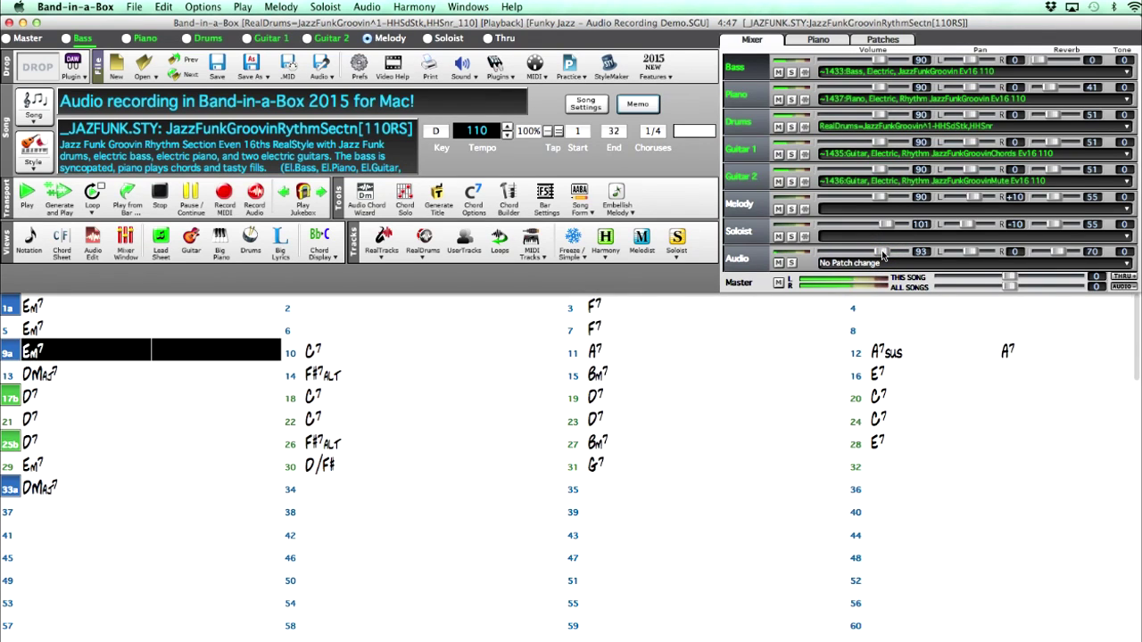
click(162, 195)
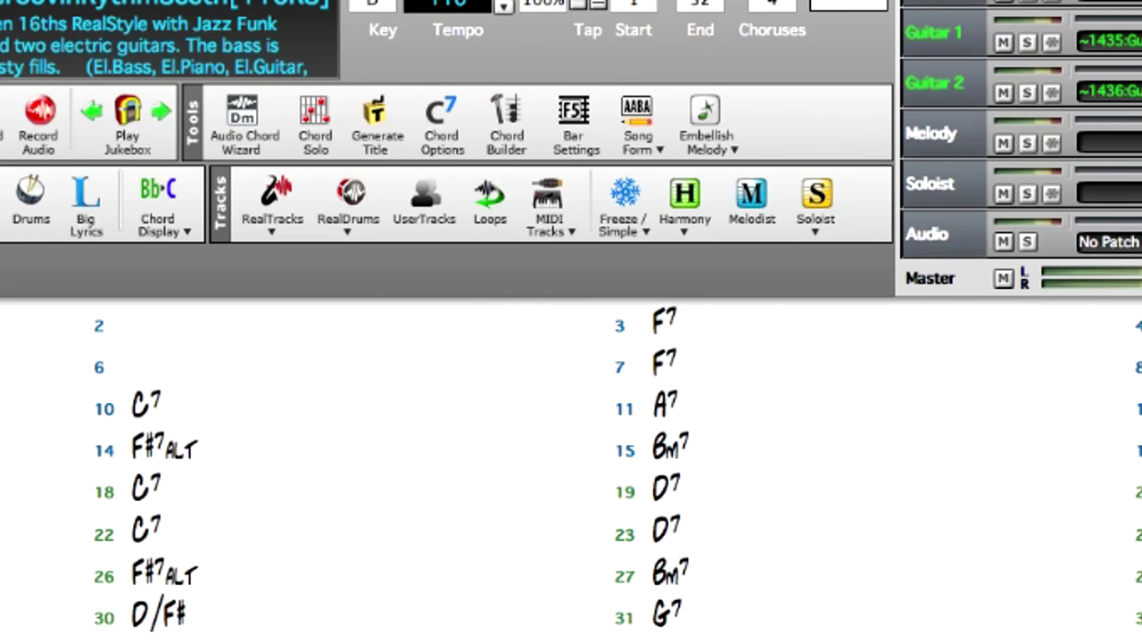
Step: Move the recorded audio onto the Melody track as an Artist Performance
click(254, 200)
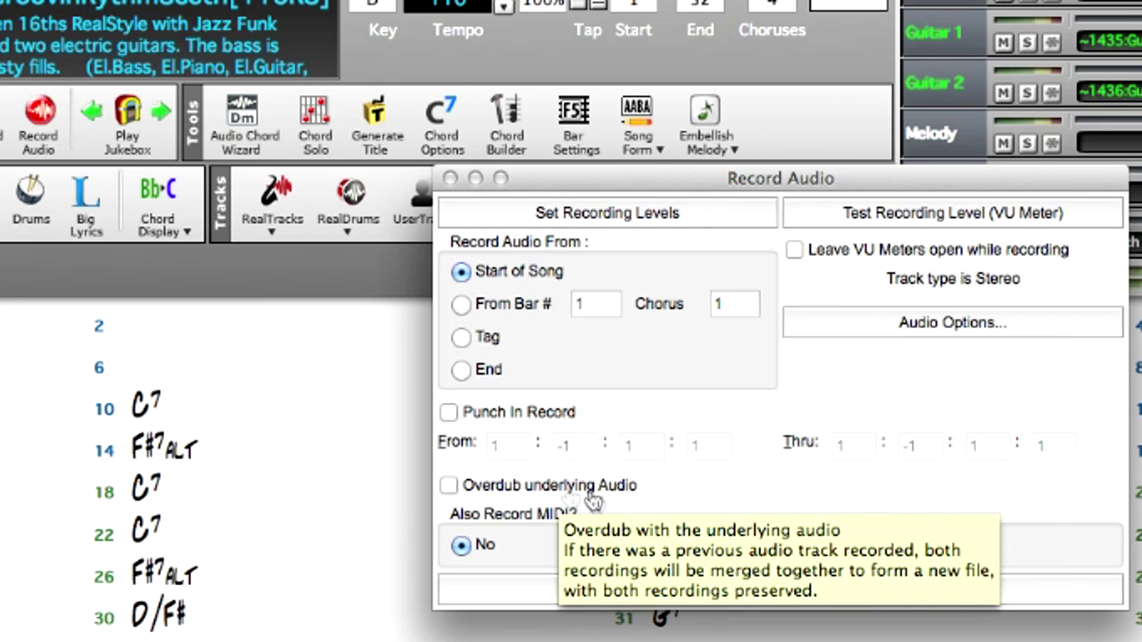
click(972, 593)
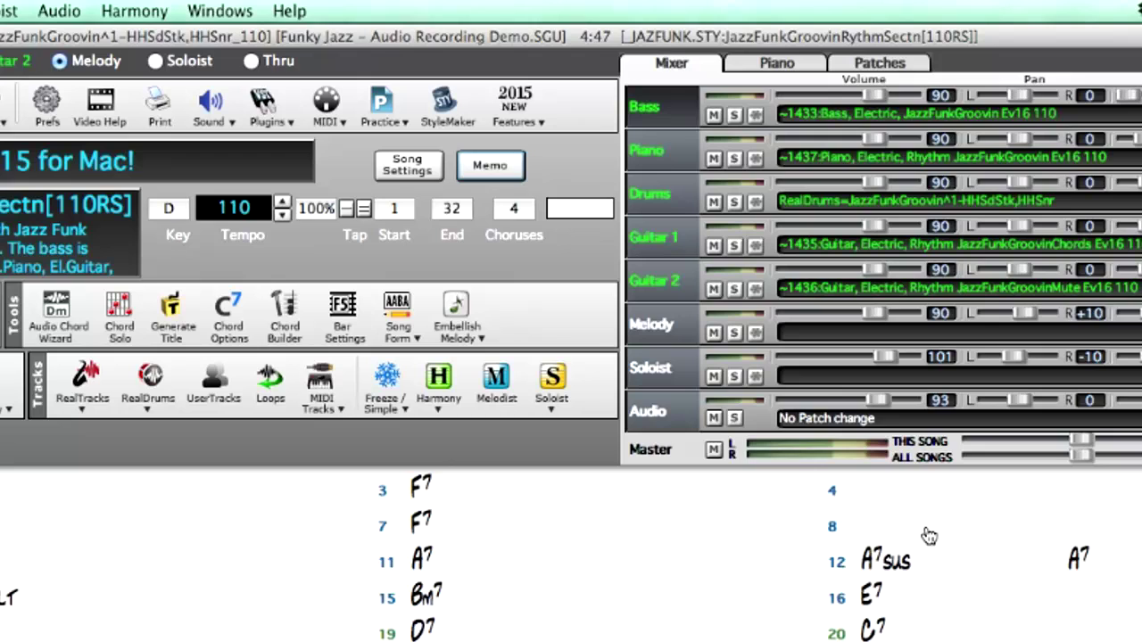
click(54, 12)
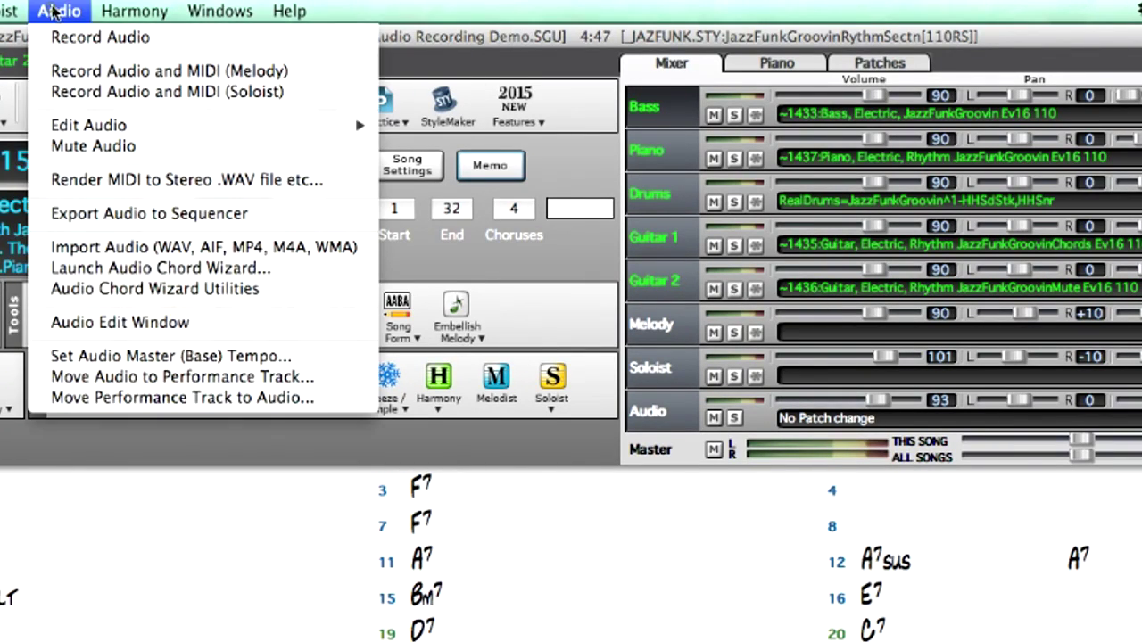
click(219, 381)
click(378, 535)
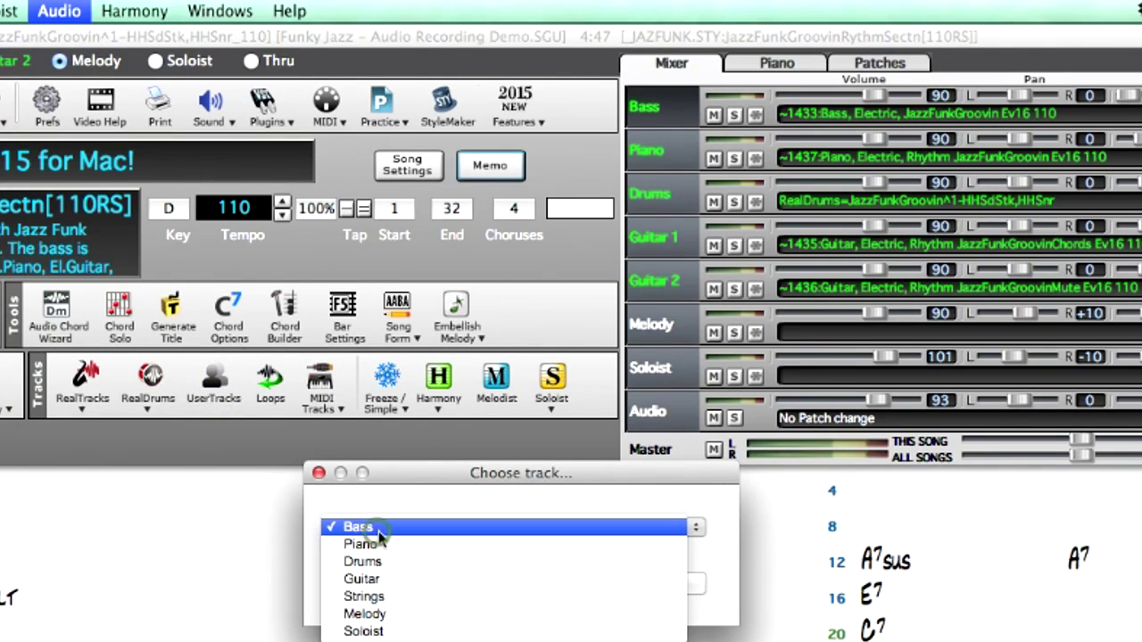
click(380, 615)
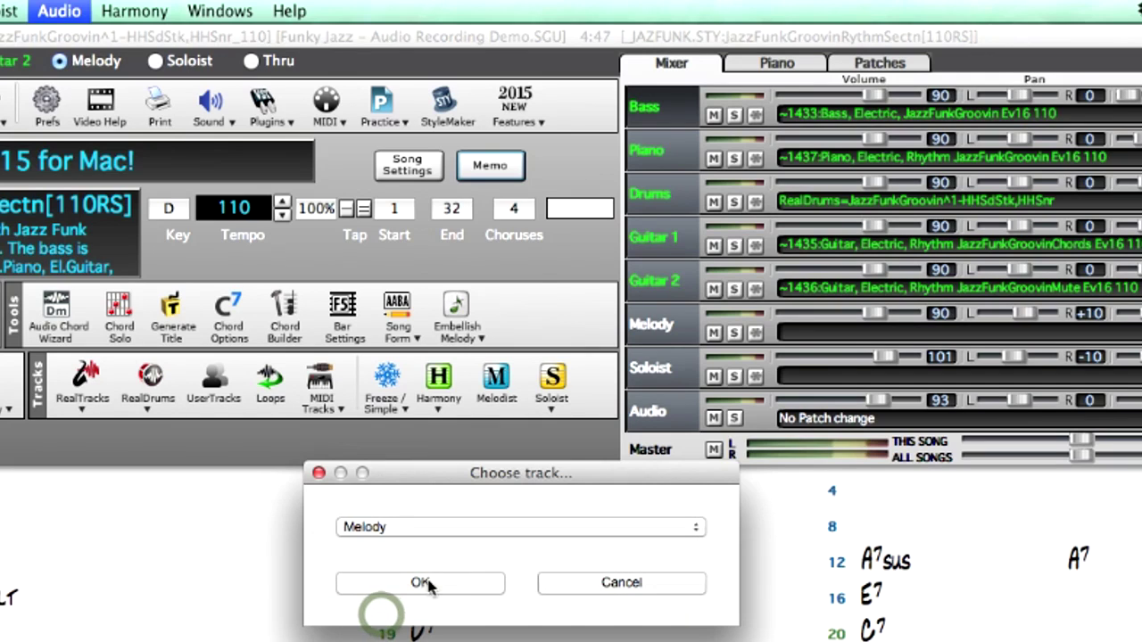
click(424, 584)
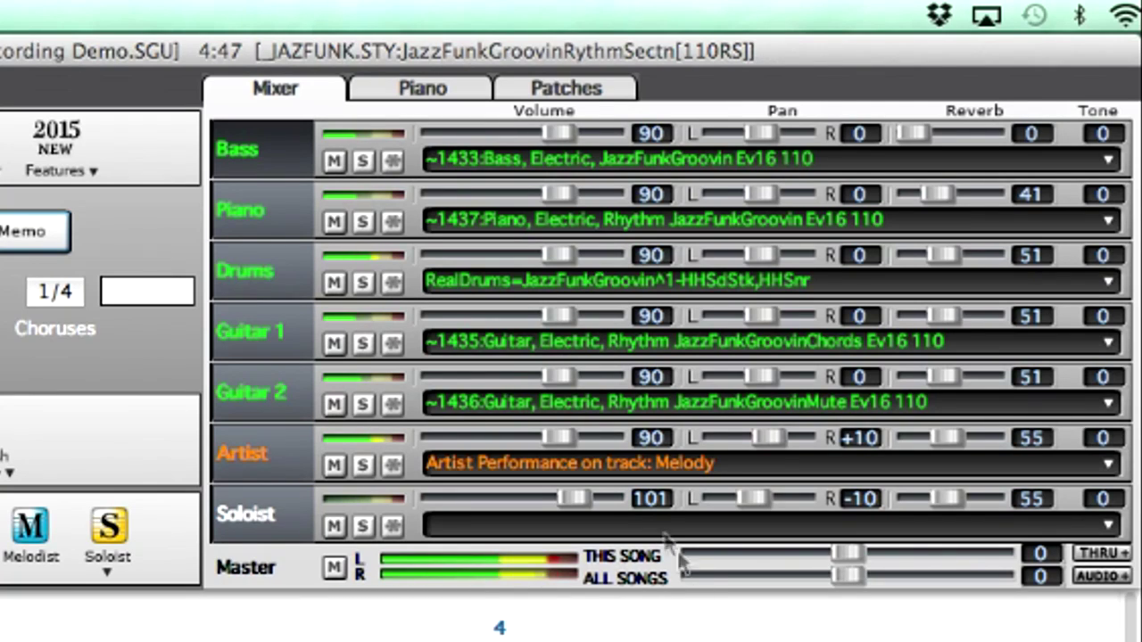
Step: Change the Melody Artist track's description to 'Tenor Sax'
right_click(589, 465)
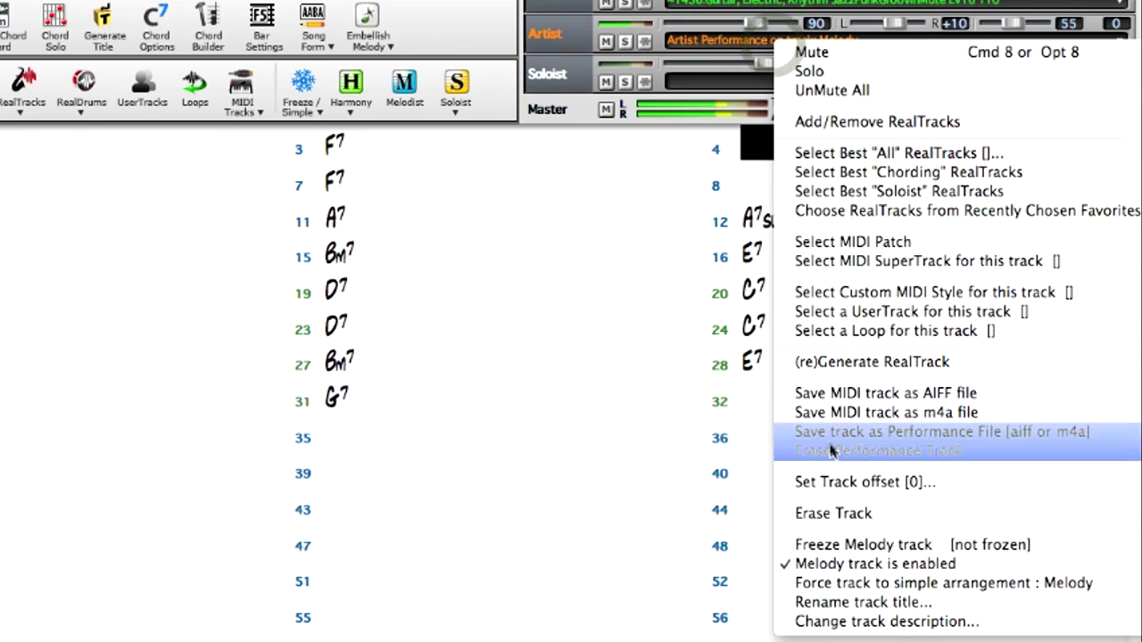
click(857, 622)
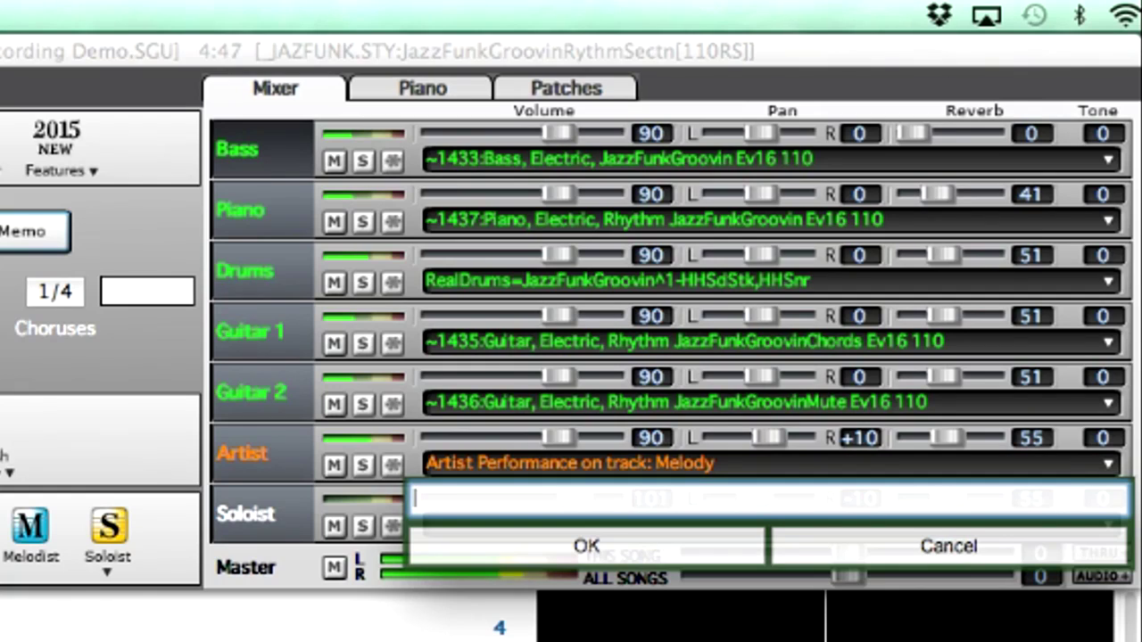
text(Tenor Sax)
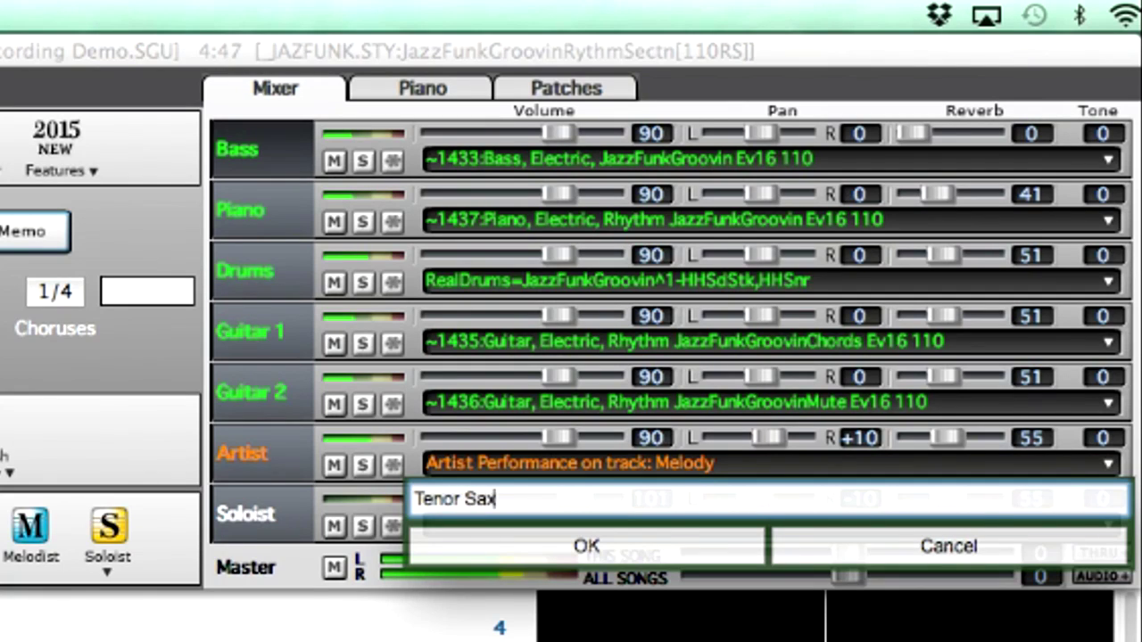
key(Return)
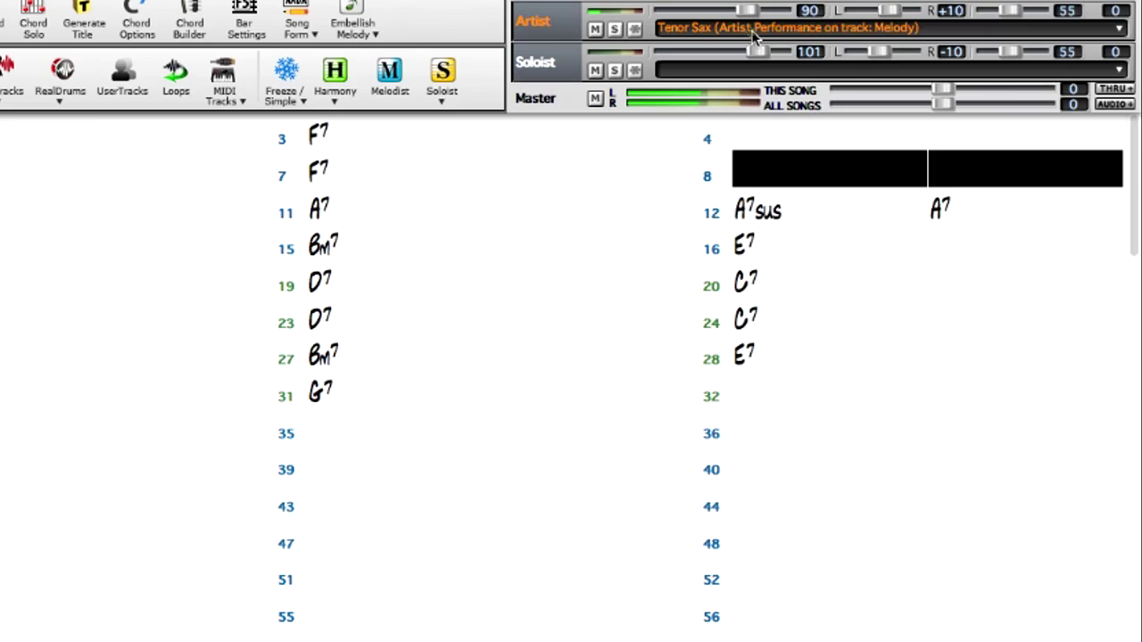
Step: Rename the Melody track's title to 'Ten.Sax'
click(560, 465)
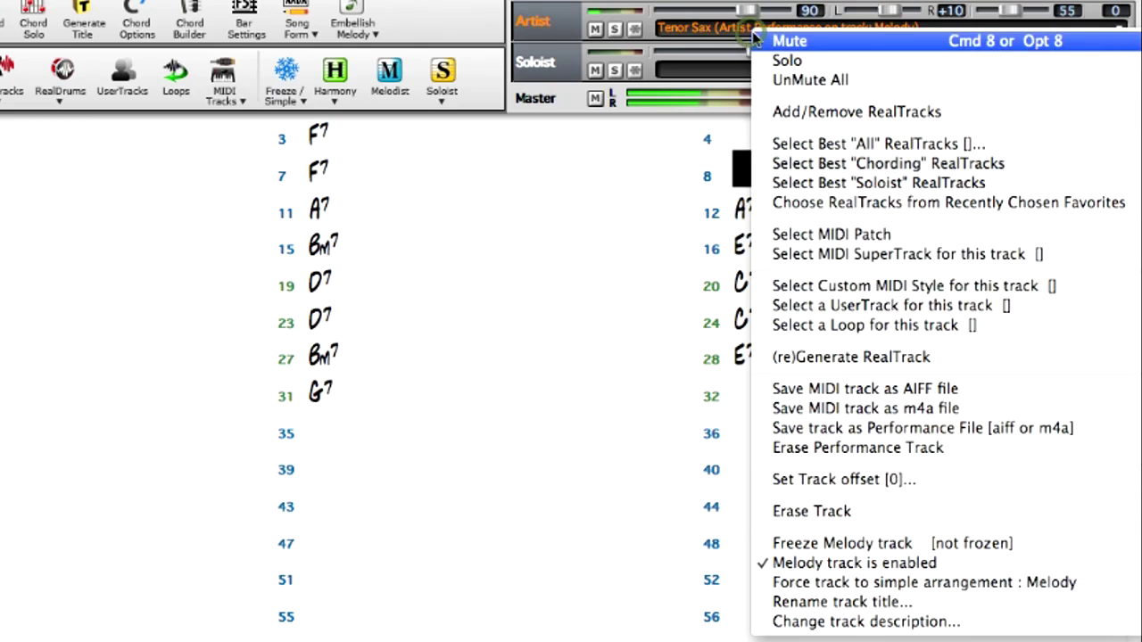
click(823, 601)
text(T)
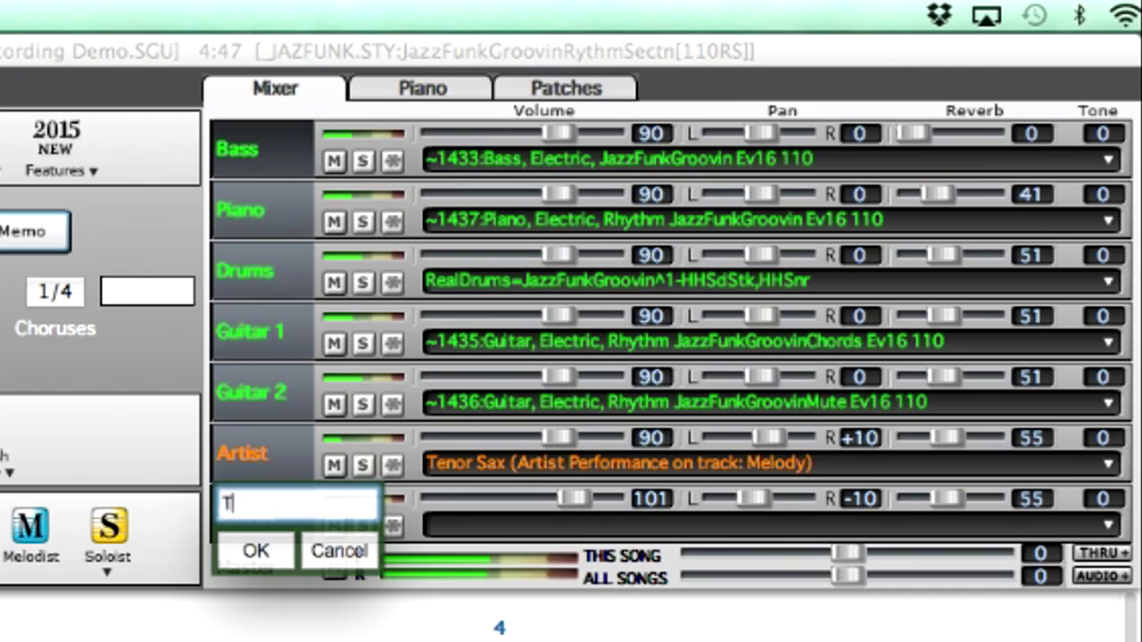
text(en.Sax)
key(Return)
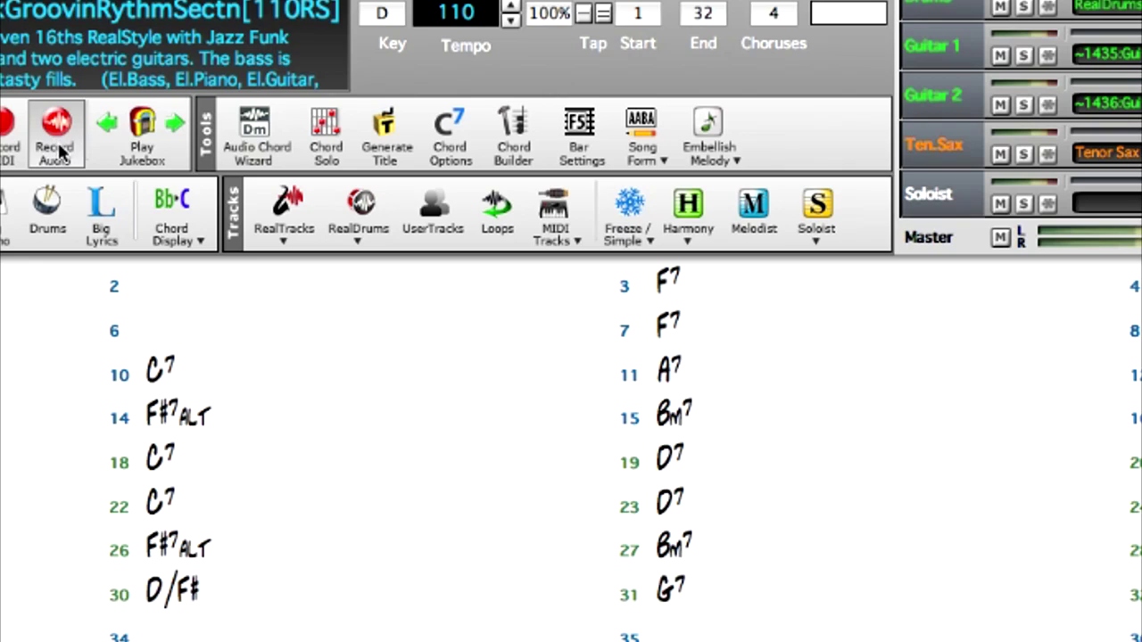
click(55, 147)
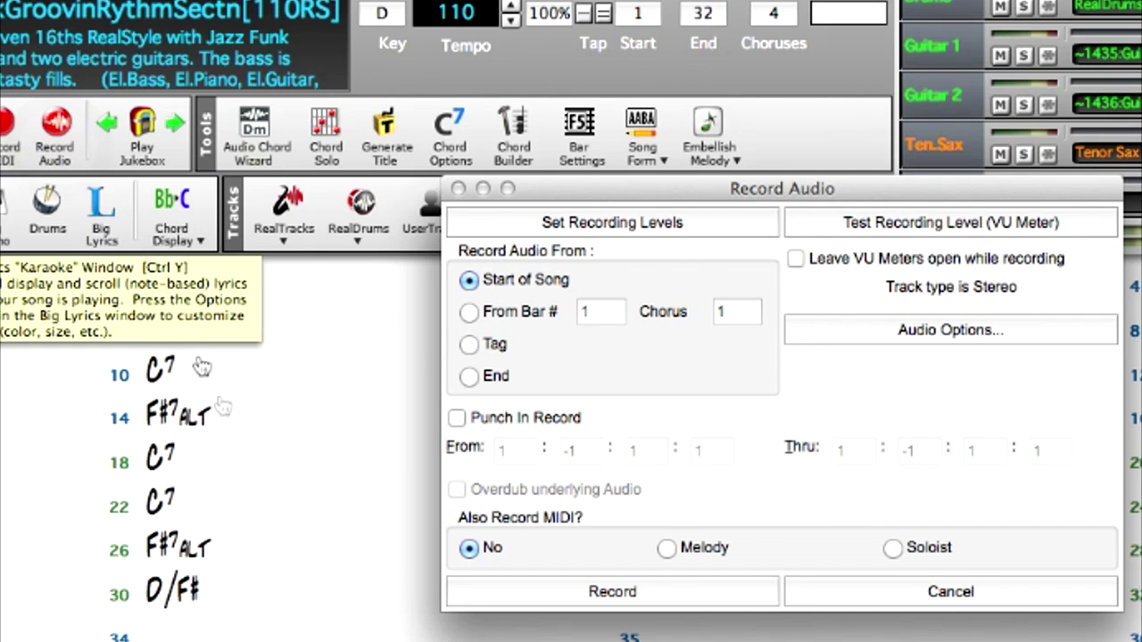
Step: Start recording a second audio take from Start of Song while the band plays
click(728, 596)
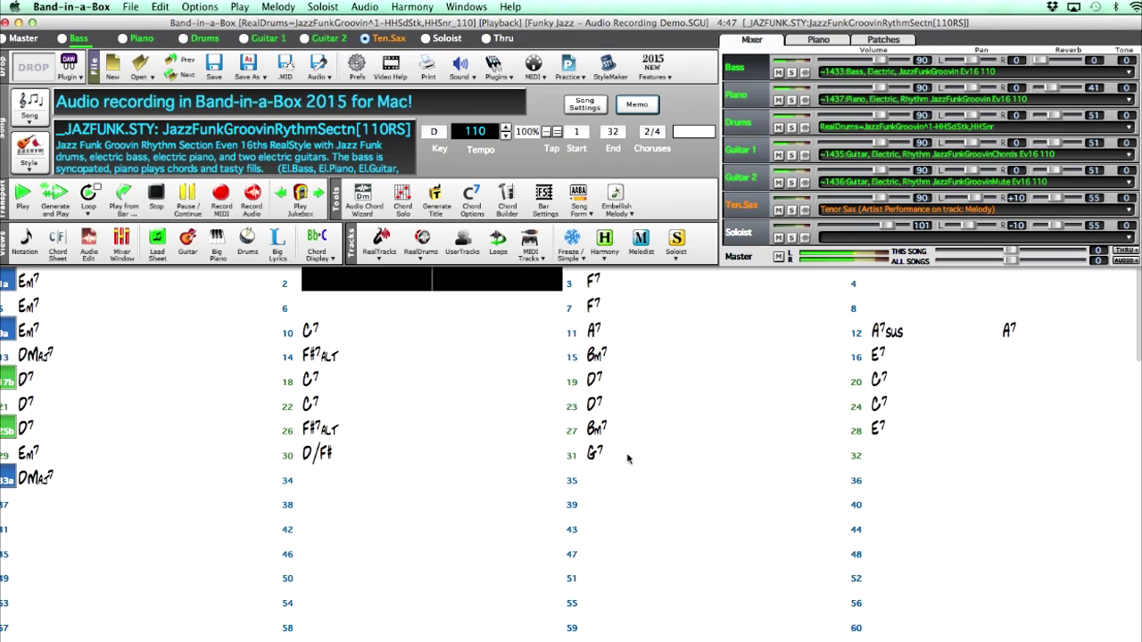
Step: Stop recording, keep the second take, and lower its Audio track volume from 90 to 85
click(156, 193)
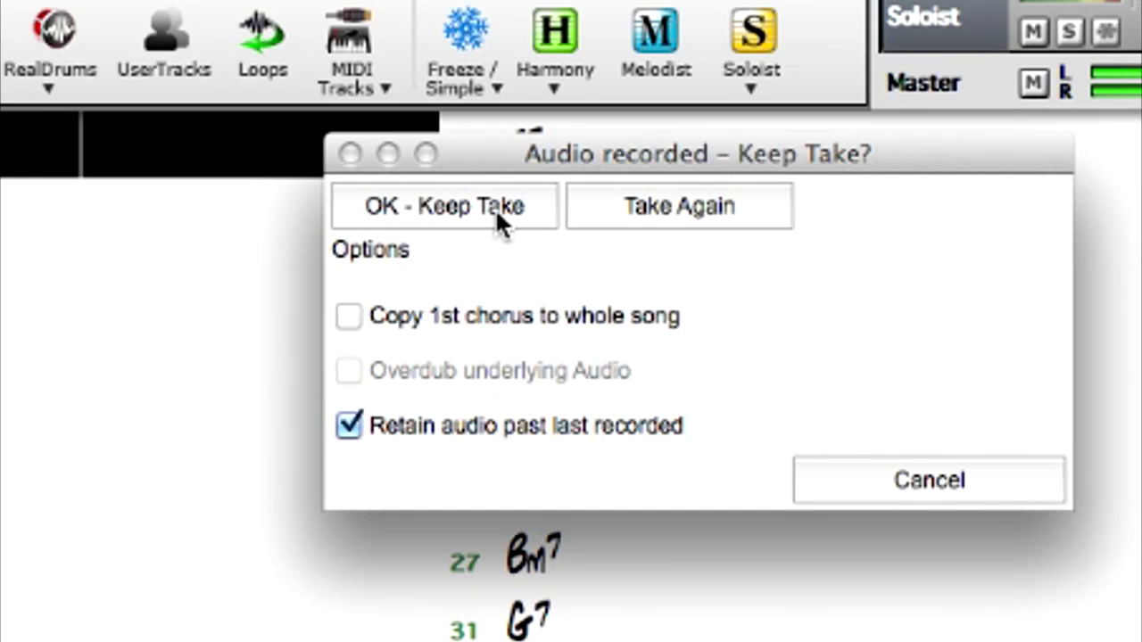
click(495, 208)
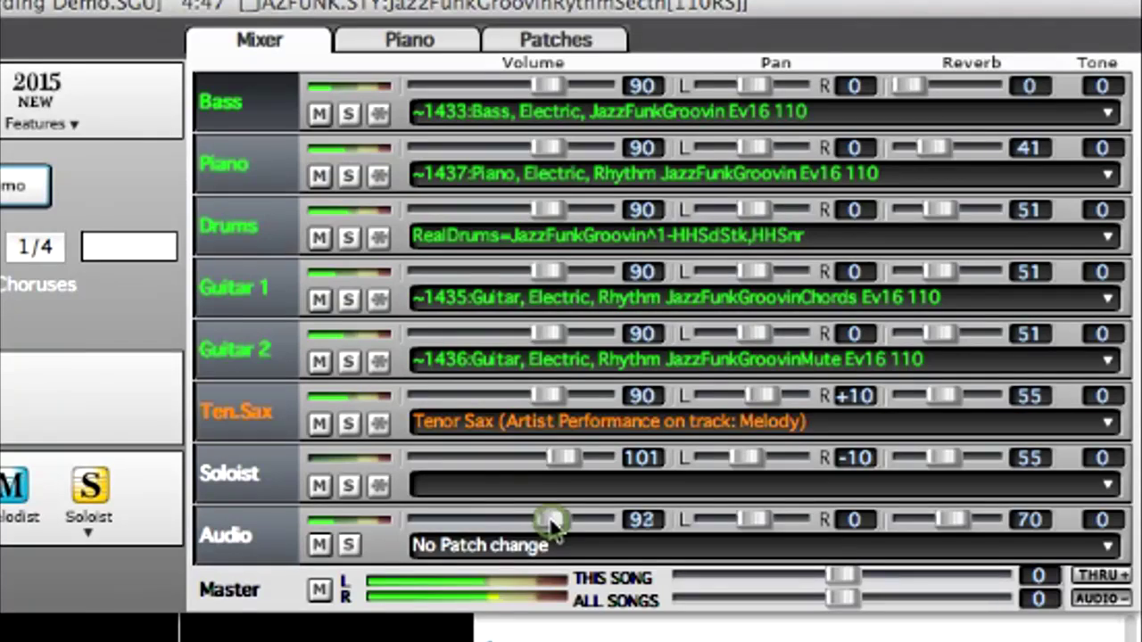
click(881, 256)
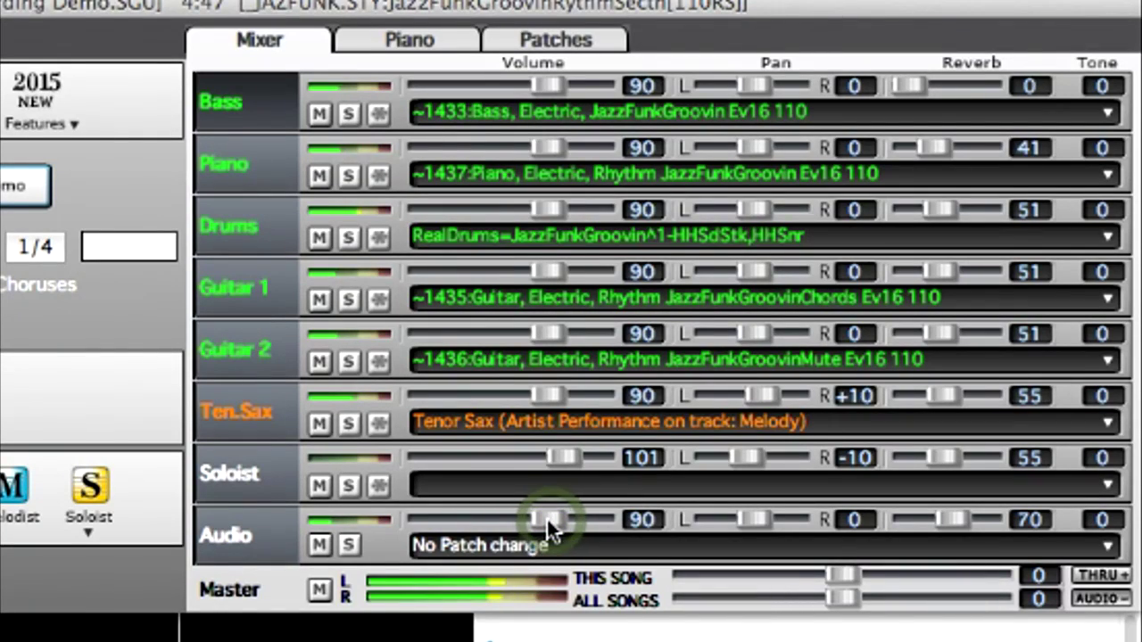
drag(551, 529, 540, 524)
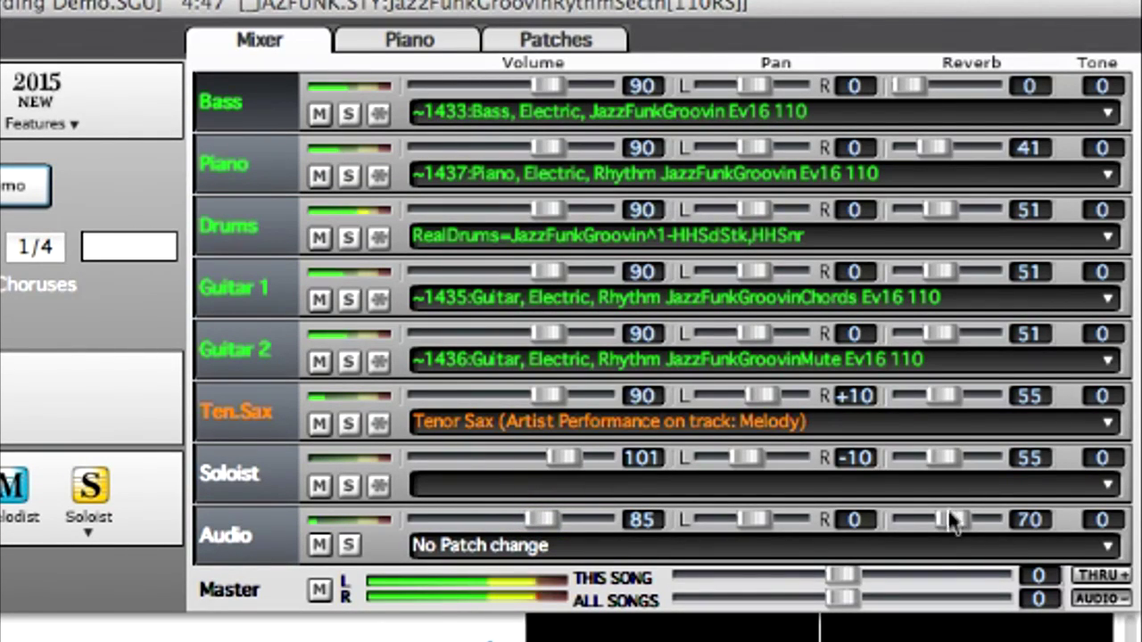